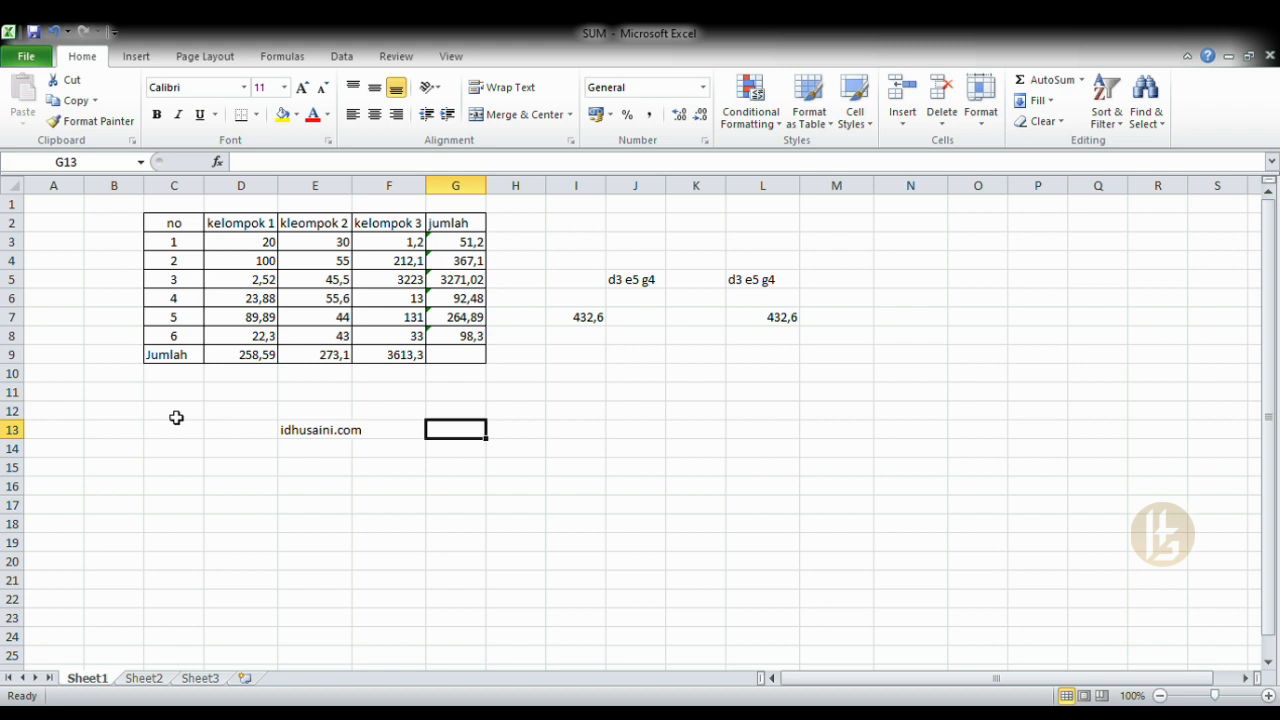
pyautogui.click(297, 460)
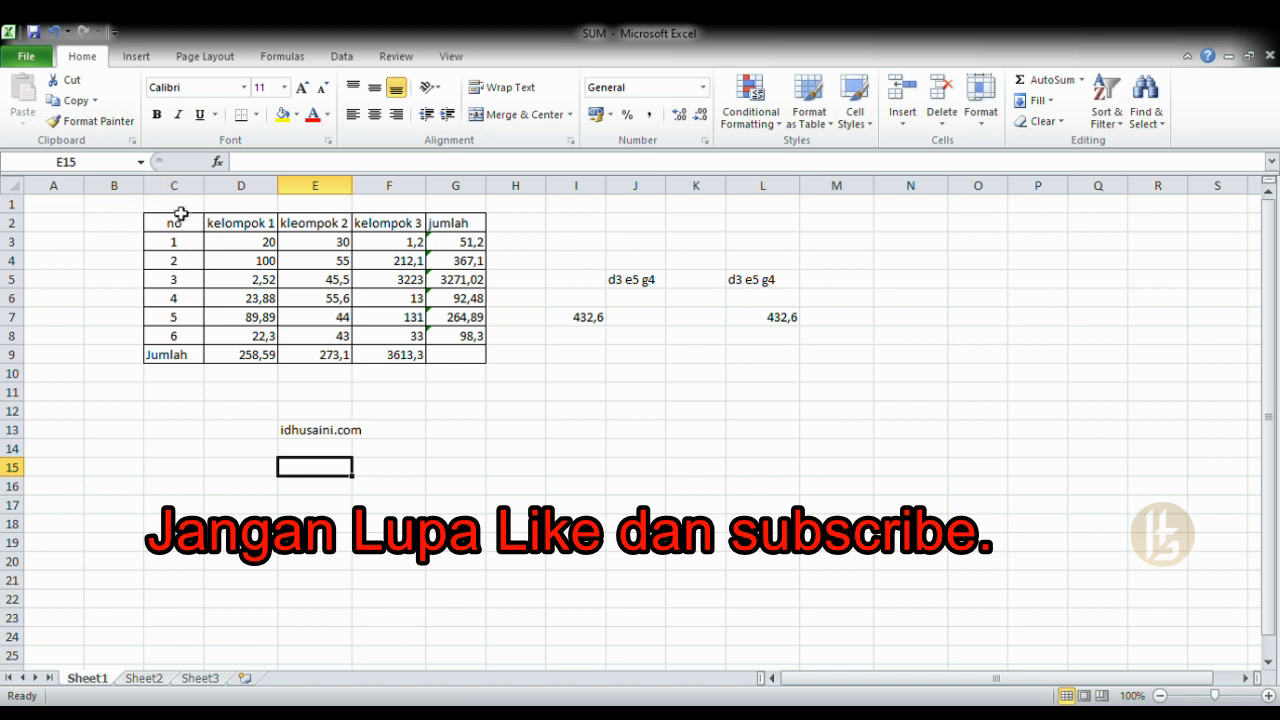
pyautogui.moveTo(174, 228); pyautogui.dragTo(466, 354)
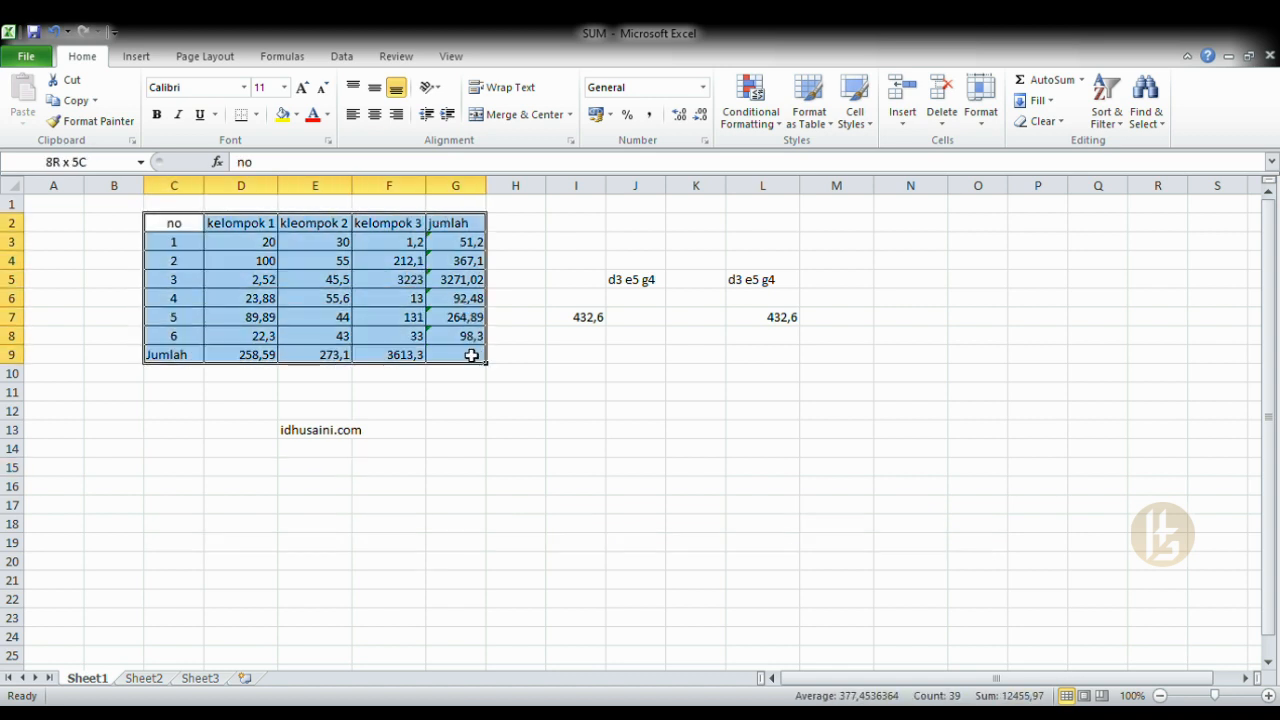
pyautogui.click(488, 429)
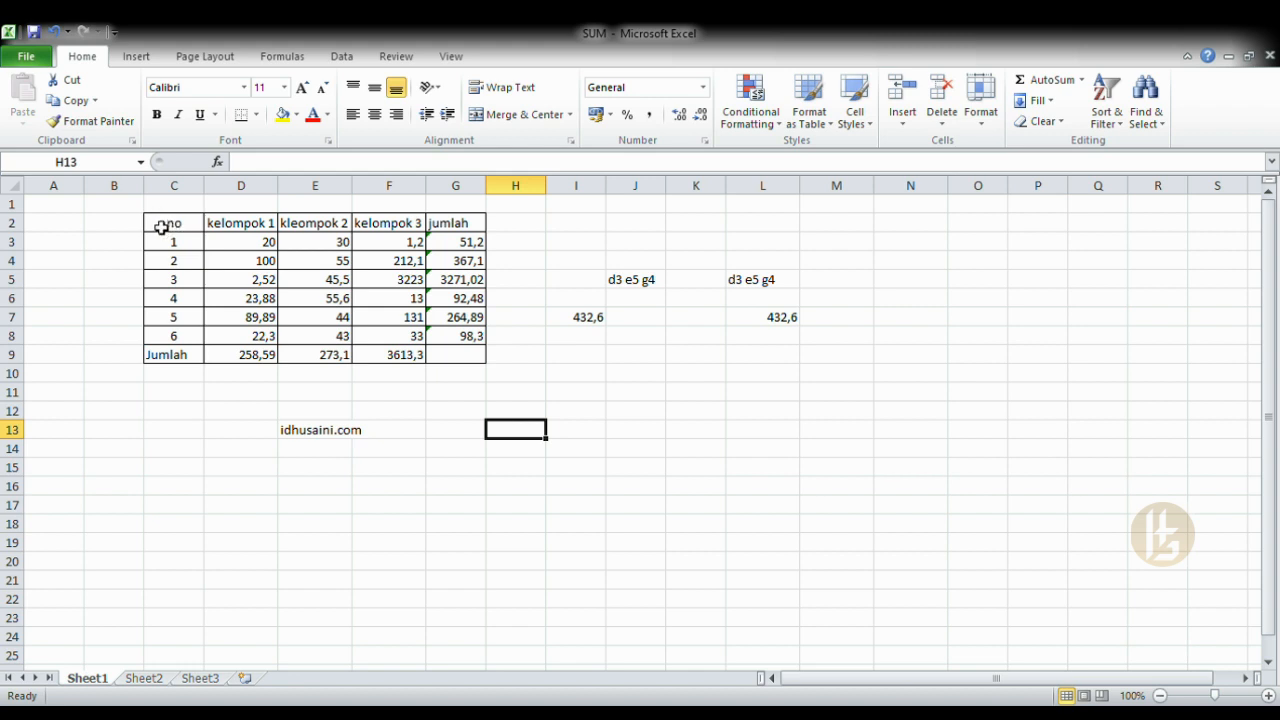
# Step: Cut the whole table in C2:G9 and paste it with its top-left corner at cell I10
pyautogui.moveTo(168, 227); pyautogui.dragTo(463, 356)
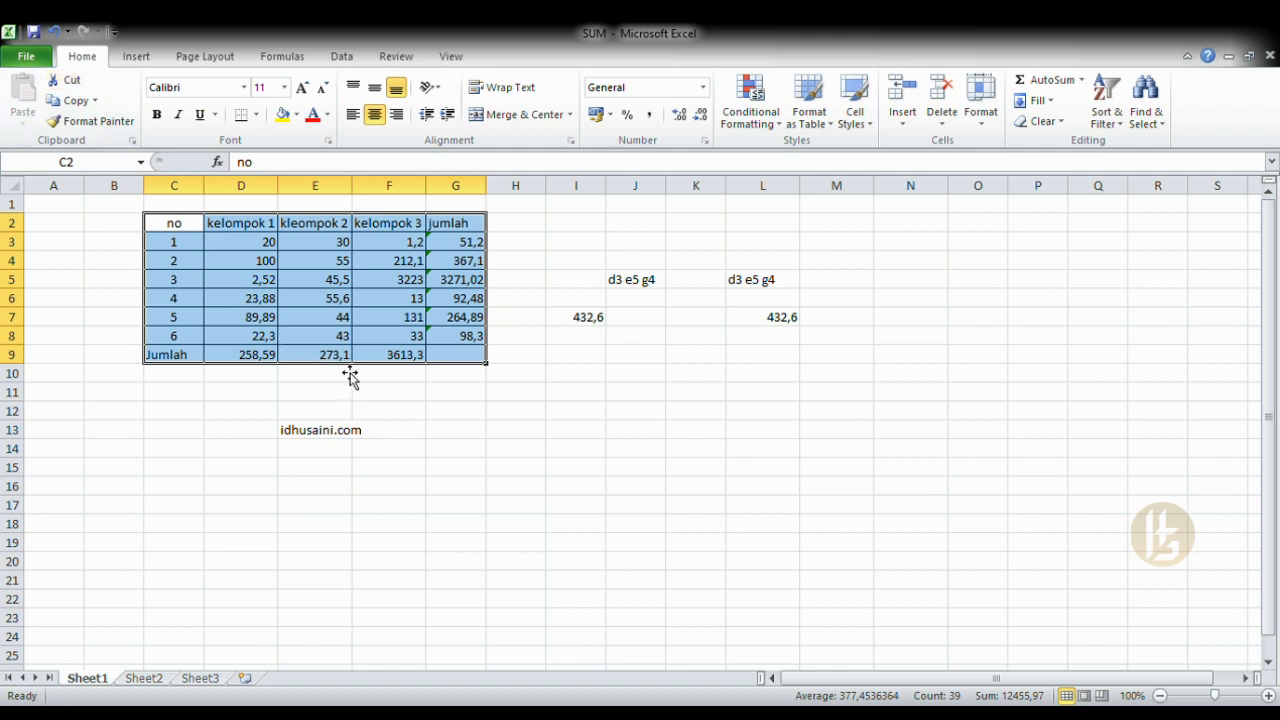
pyautogui.hotkey('ctrl', 'c')
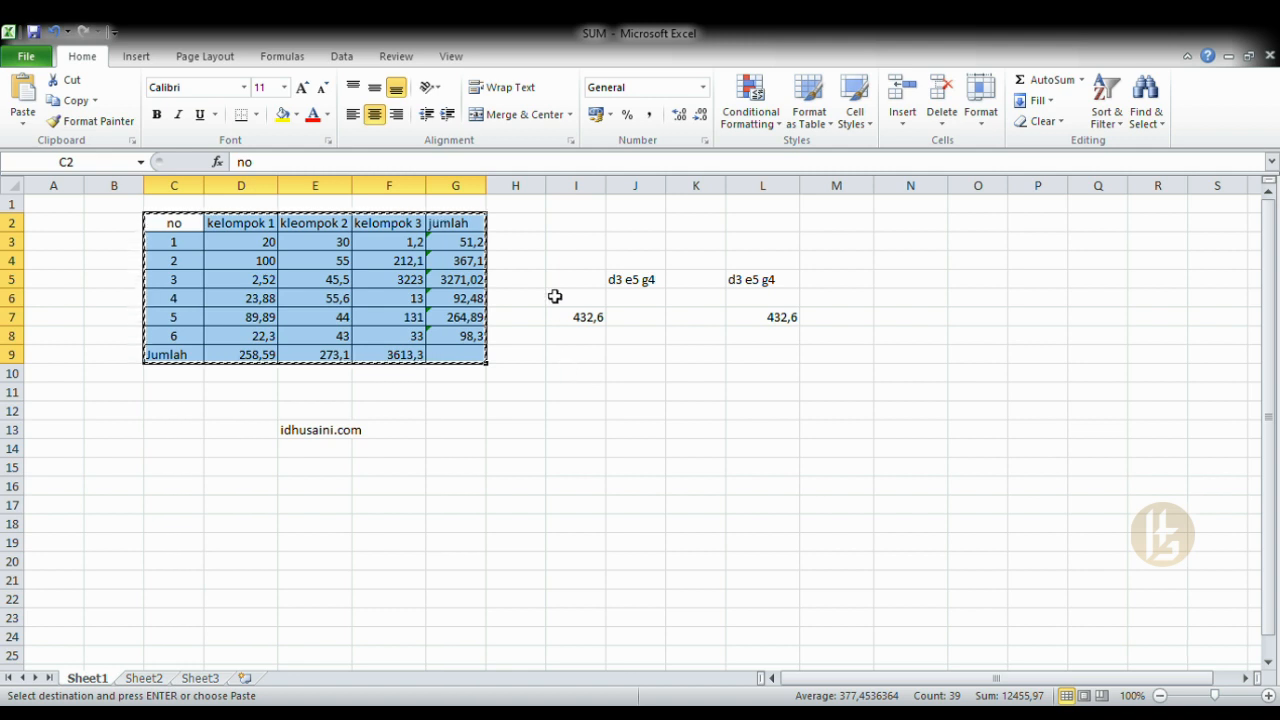
pyautogui.click(588, 379)
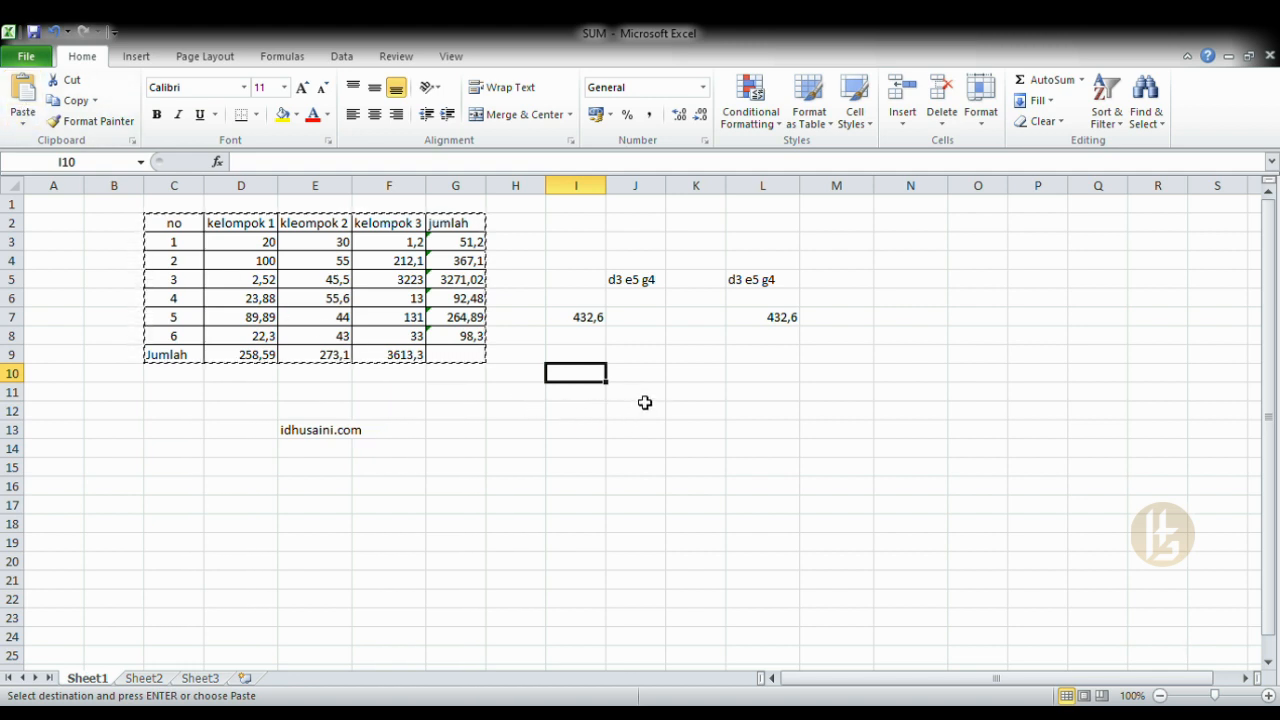
pyautogui.hotkey('ctrl', 'v')
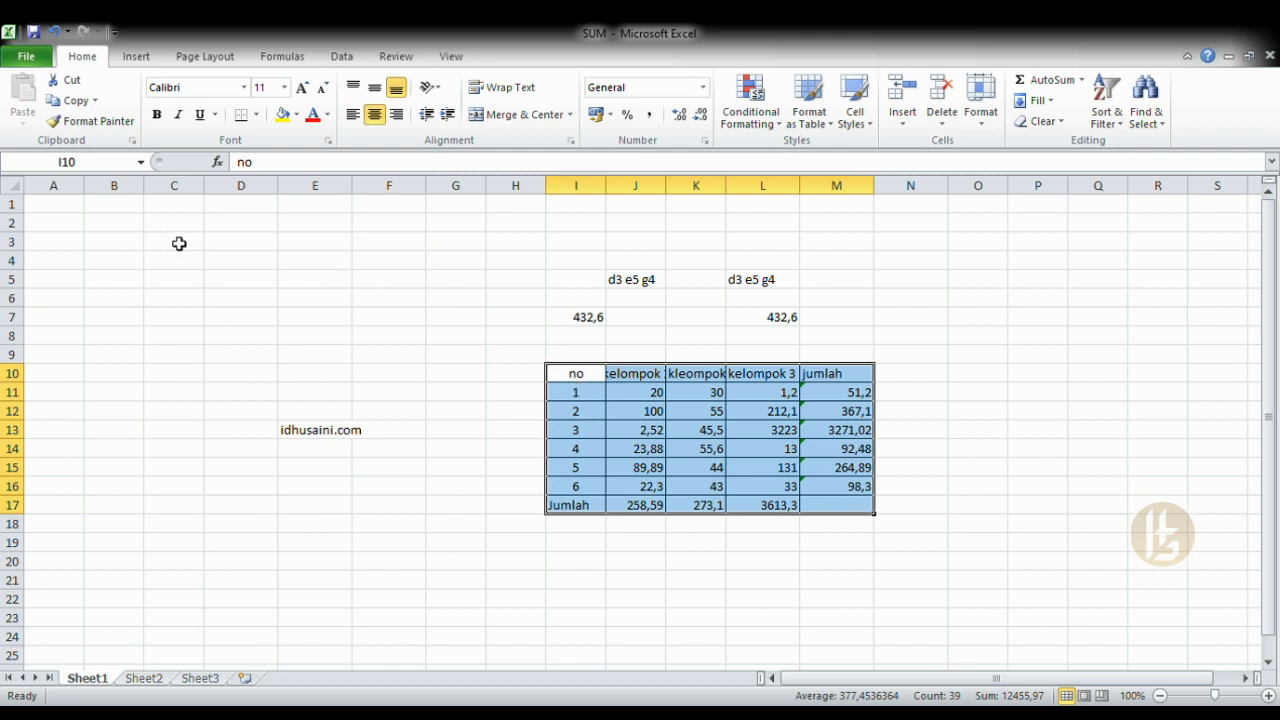
pyautogui.moveTo(150, 226); pyautogui.dragTo(446, 364)
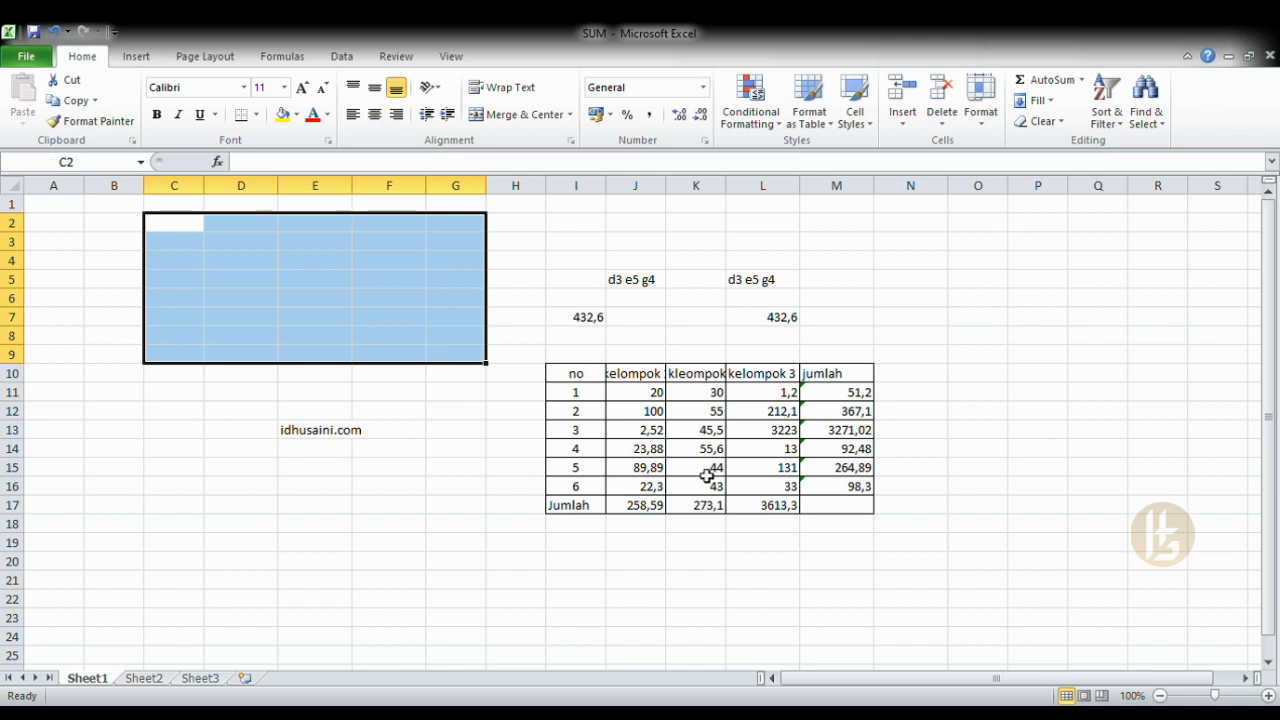
pyautogui.click(580, 378)
pyautogui.click(850, 432)
pyautogui.click(712, 392)
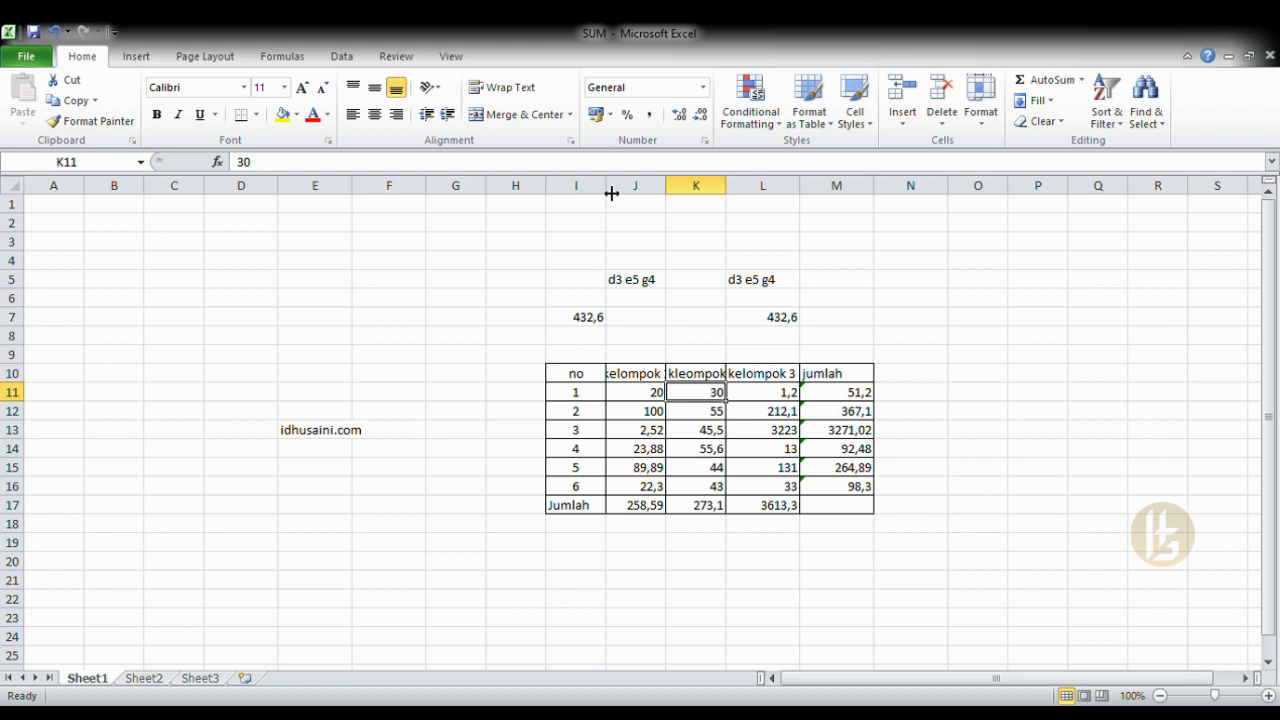
# Step: Widen columns J and K so the kelompok 1 and kleompok 2 headers fit in their cells
pyautogui.click(661, 377)
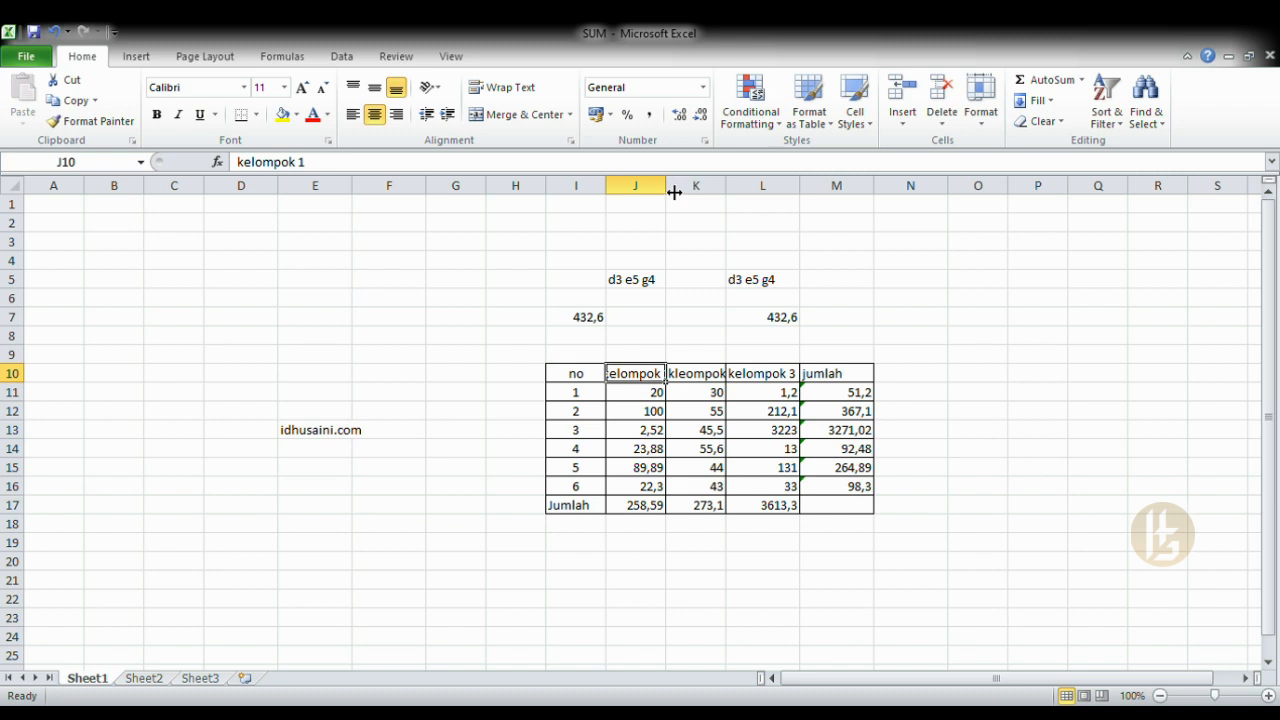
pyautogui.moveTo(676, 192); pyautogui.dragTo(754, 190)
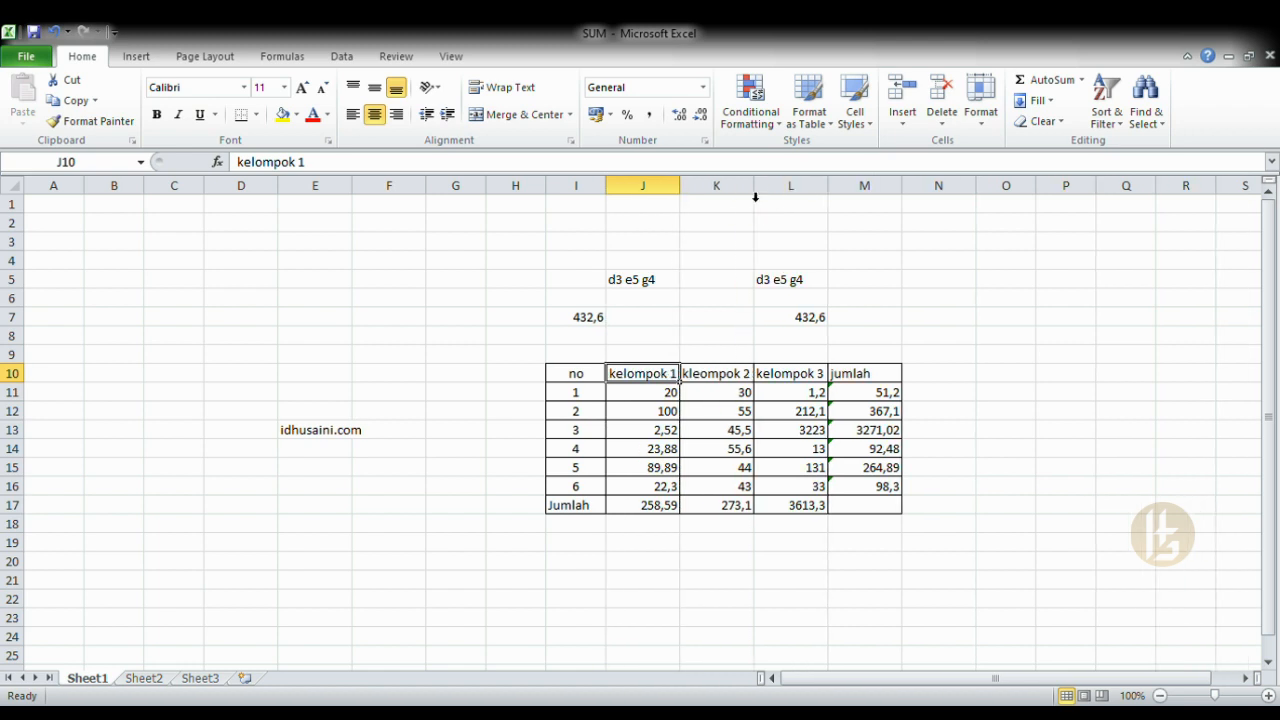
pyautogui.click(614, 448)
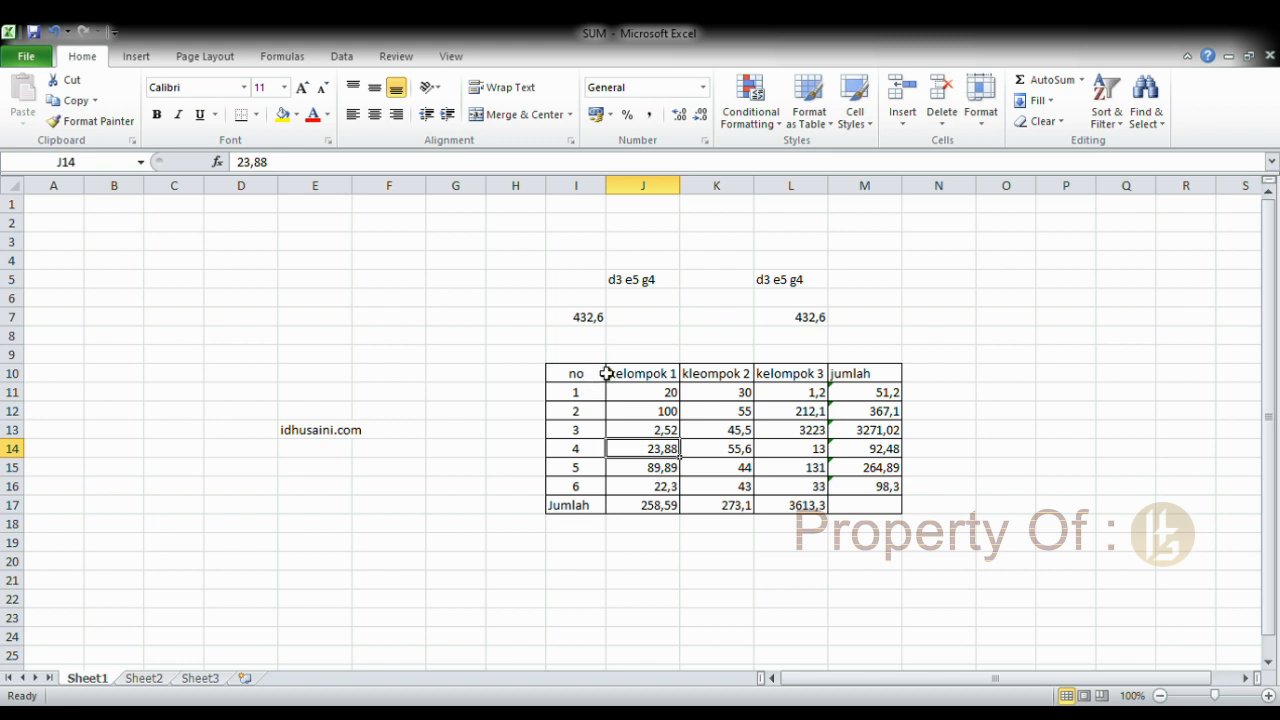
# Step: Copy the table in I10:M17 to Sheet3 starting at cell J3, then return to Sheet1 and clear the copy marquee
pyautogui.moveTo(566, 375); pyautogui.dragTo(870, 512)
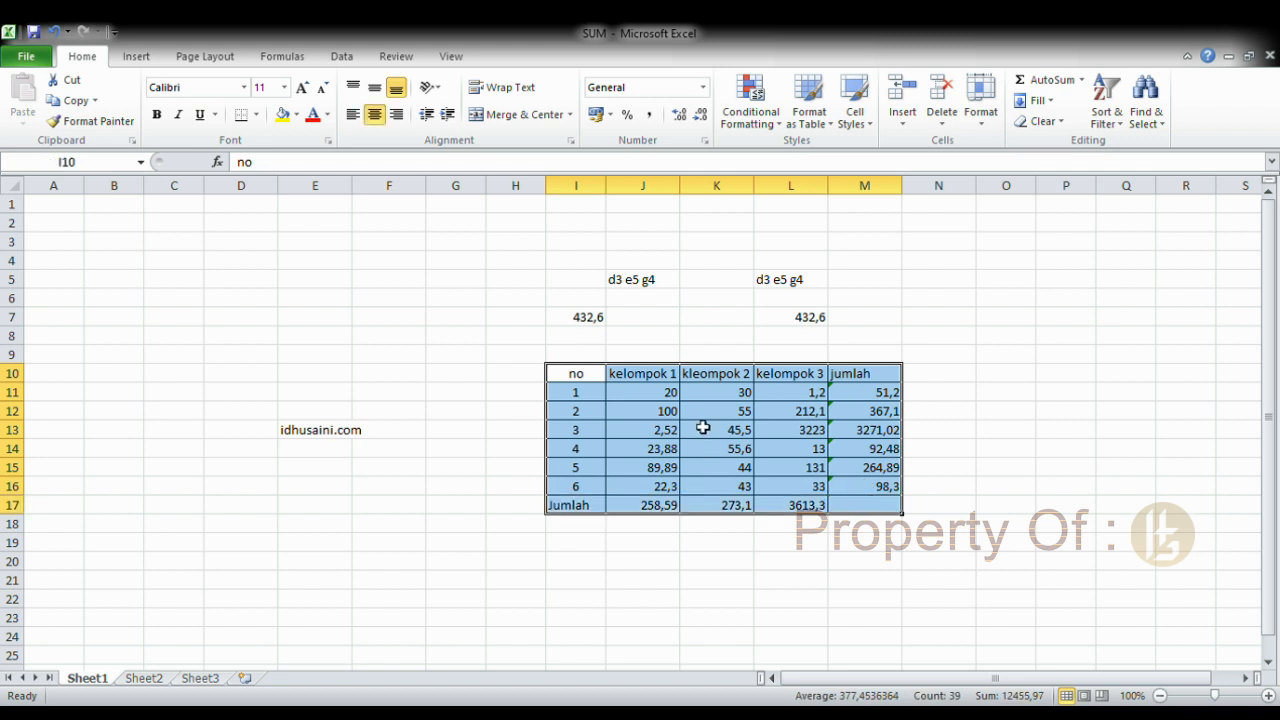
pyautogui.hotkey('ctrl', 'c')
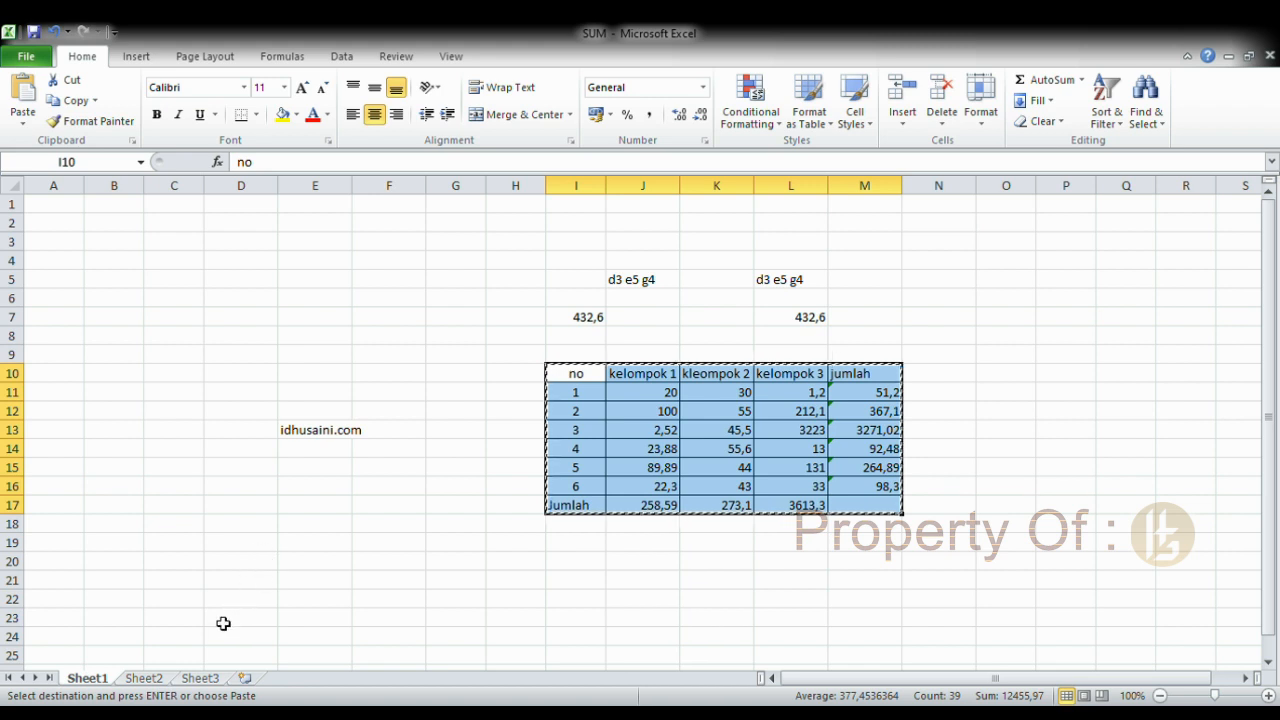
pyautogui.click(214, 680)
pyautogui.click(657, 334)
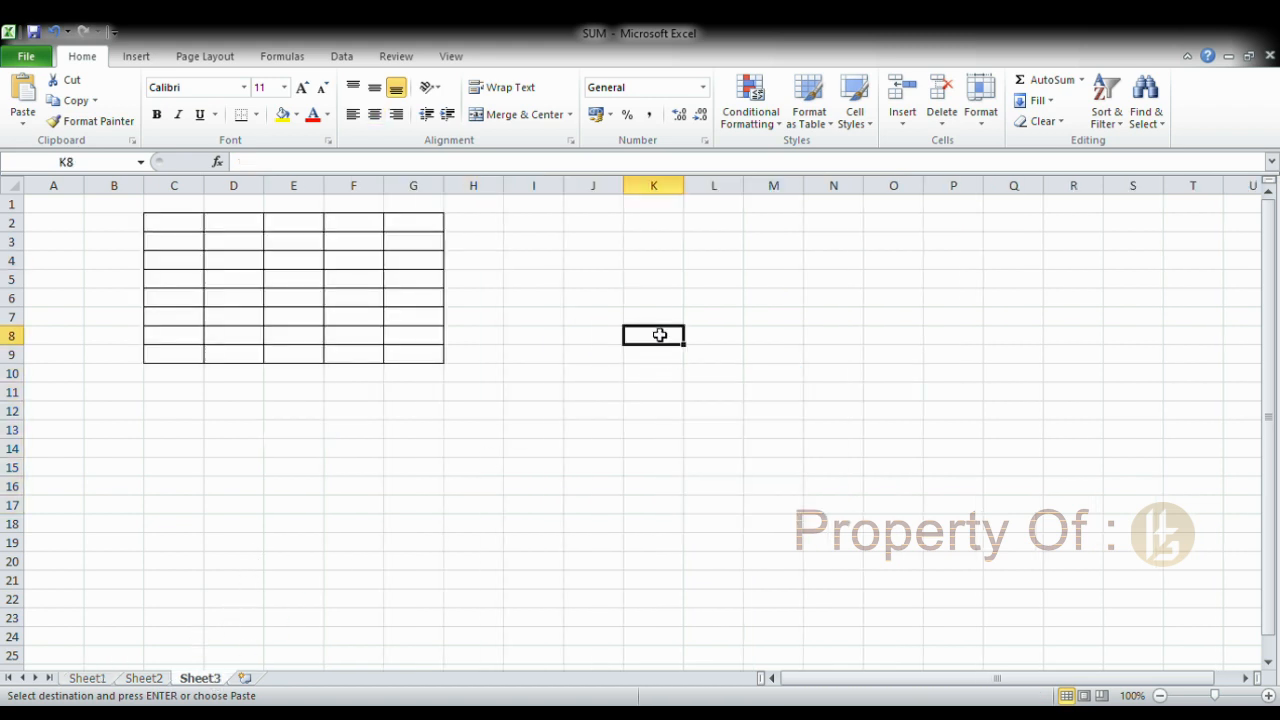
pyautogui.click(599, 243)
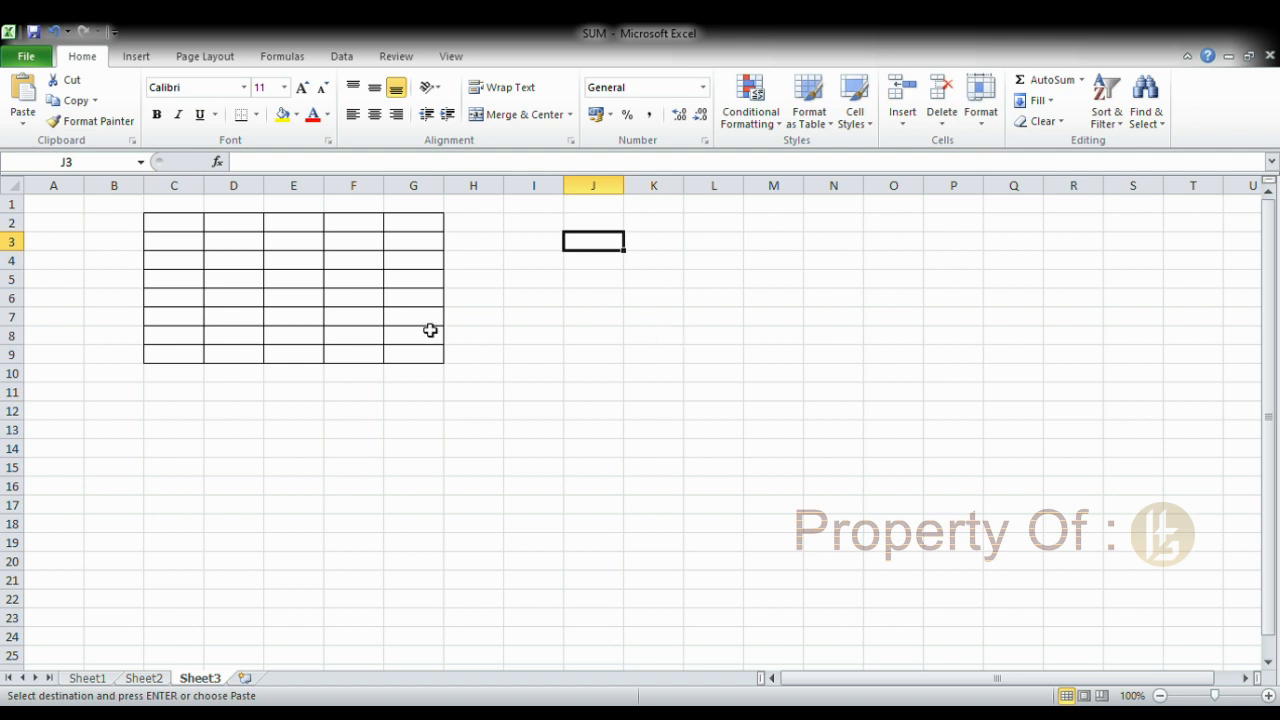
pyautogui.hotkey('ctrl', 'v')
pyautogui.click(1016, 430)
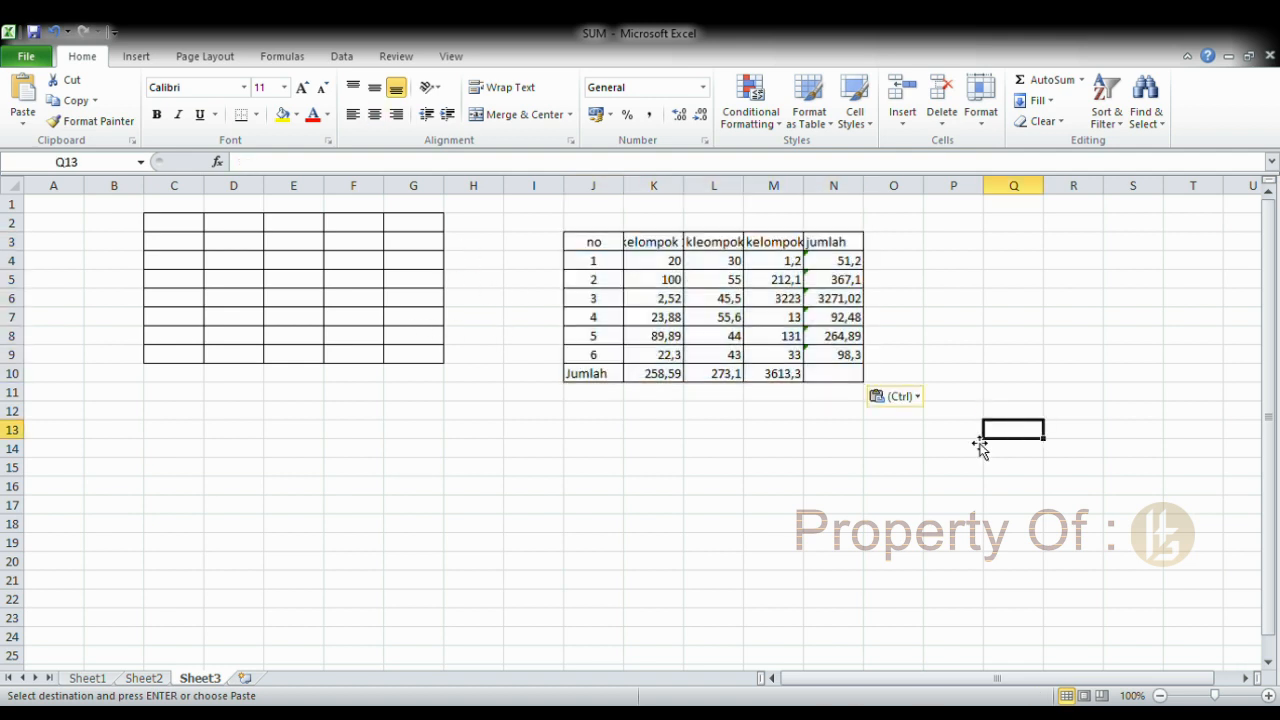
pyautogui.click(90, 679)
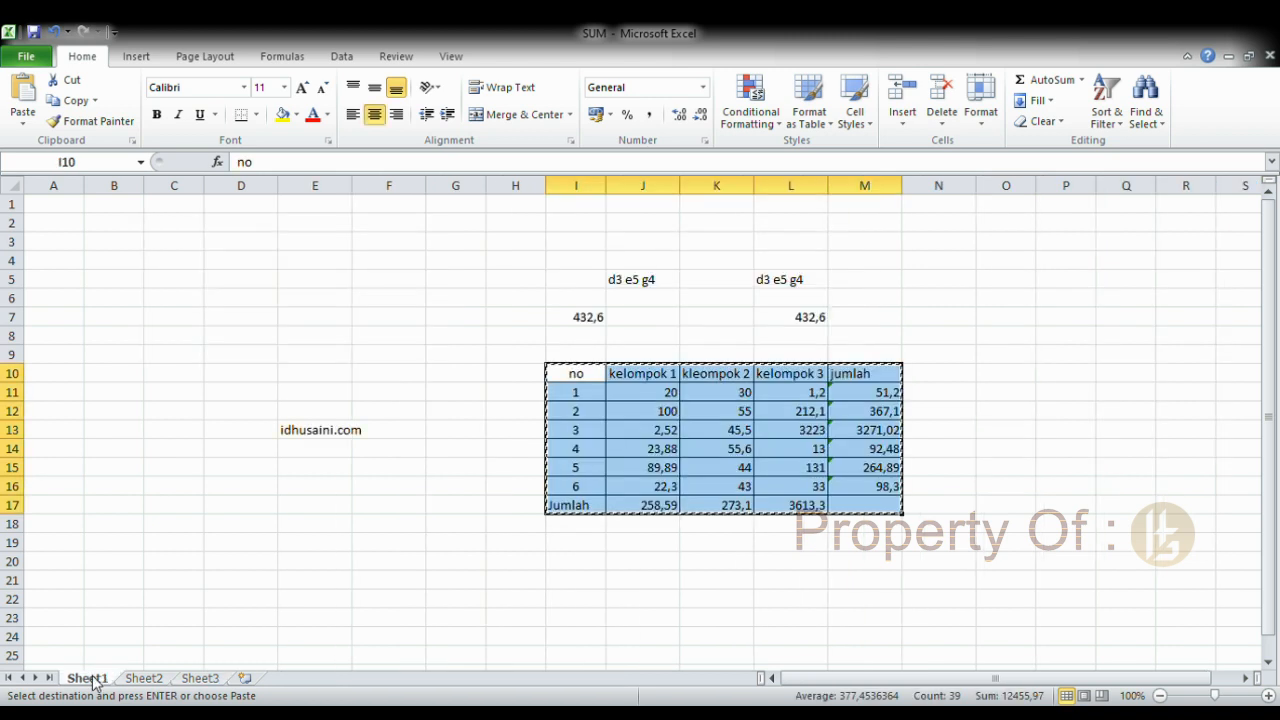
pyautogui.press('Escape')
pyautogui.click(800, 412)
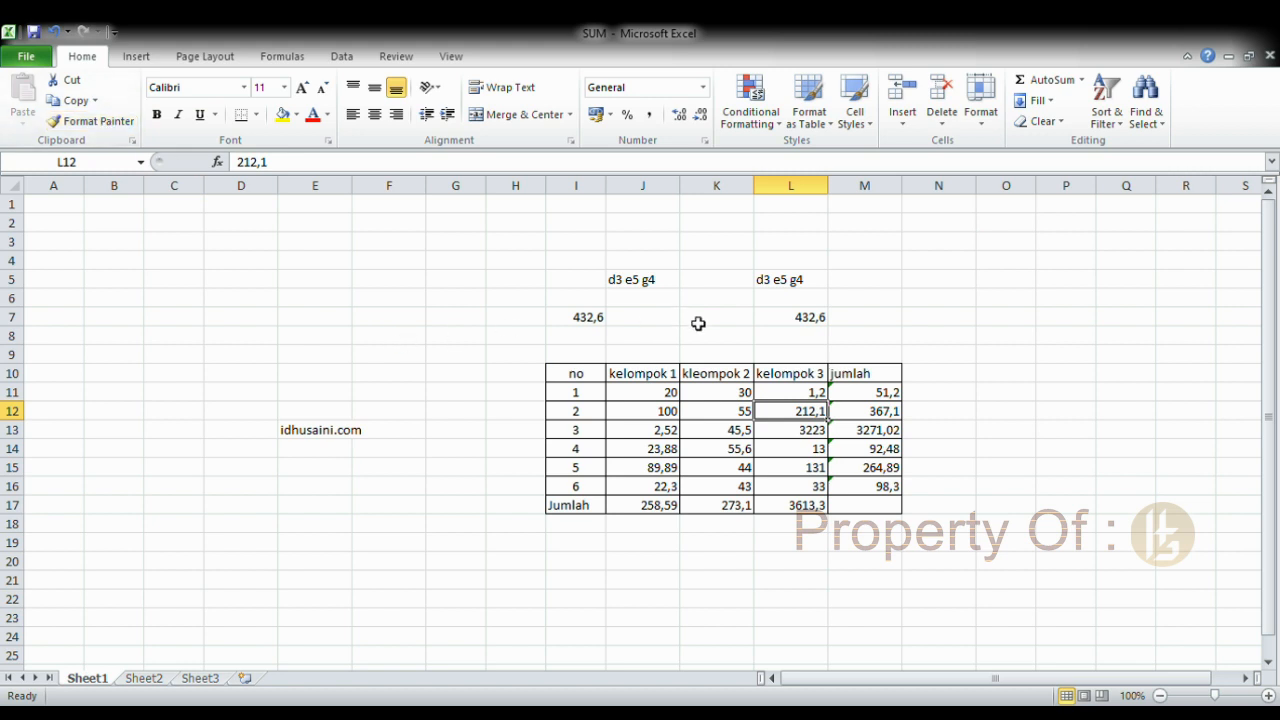
# Step: Copy only the formatting of the table in I10:M17 onto the empty range starting at B2 with Format Painter
pyautogui.click(563, 376)
pyautogui.moveTo(897, 505); pyautogui.dragTo(593, 379)
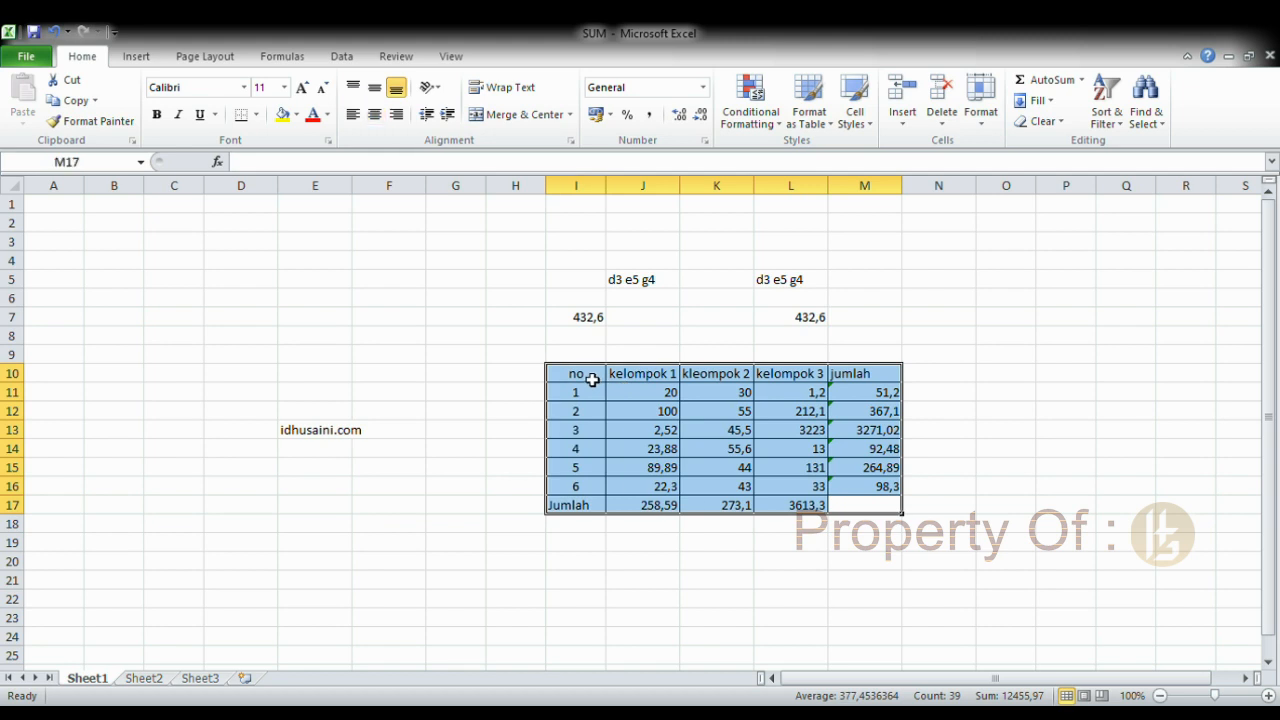
pyautogui.click(1068, 396)
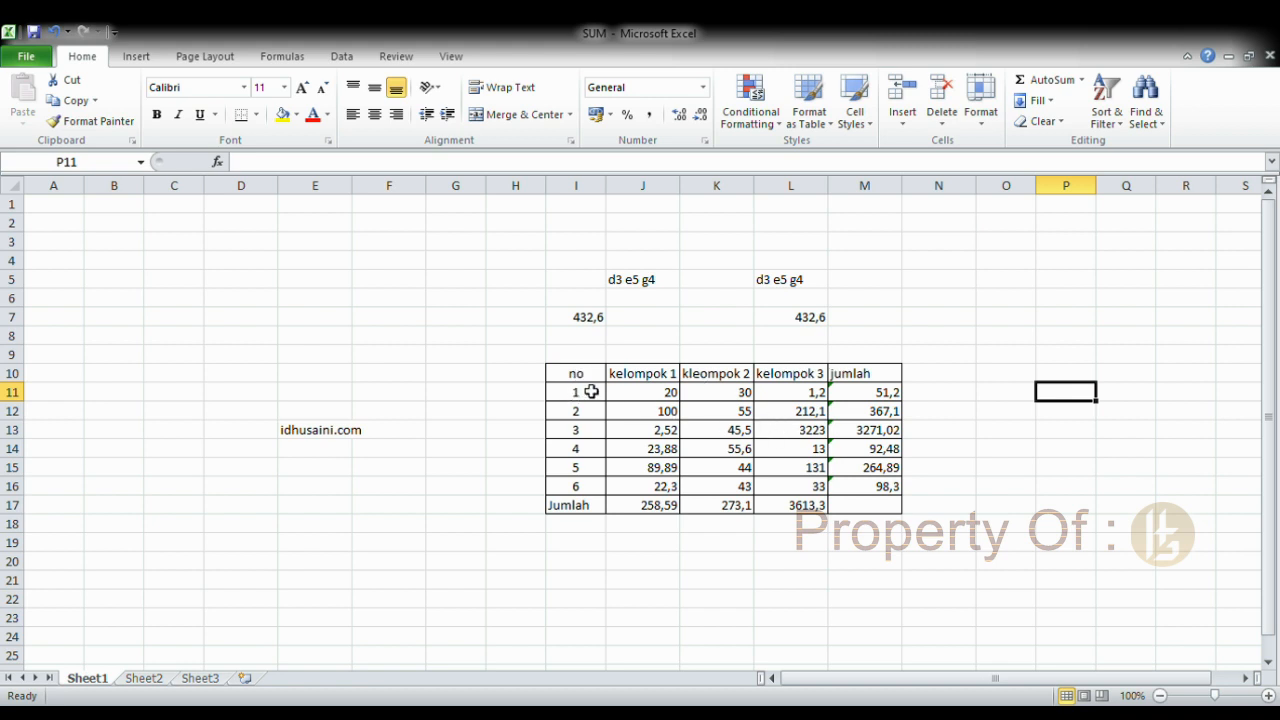
pyautogui.moveTo(568, 373); pyautogui.dragTo(897, 510)
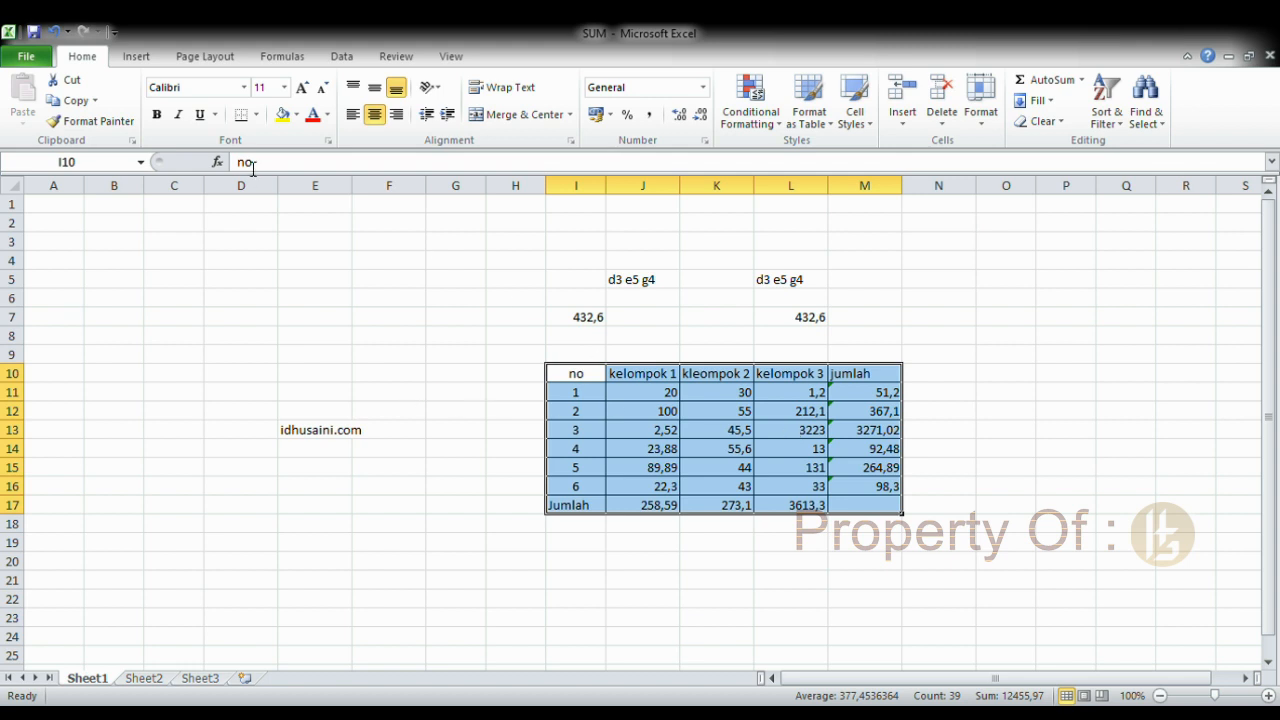
pyautogui.click(91, 122)
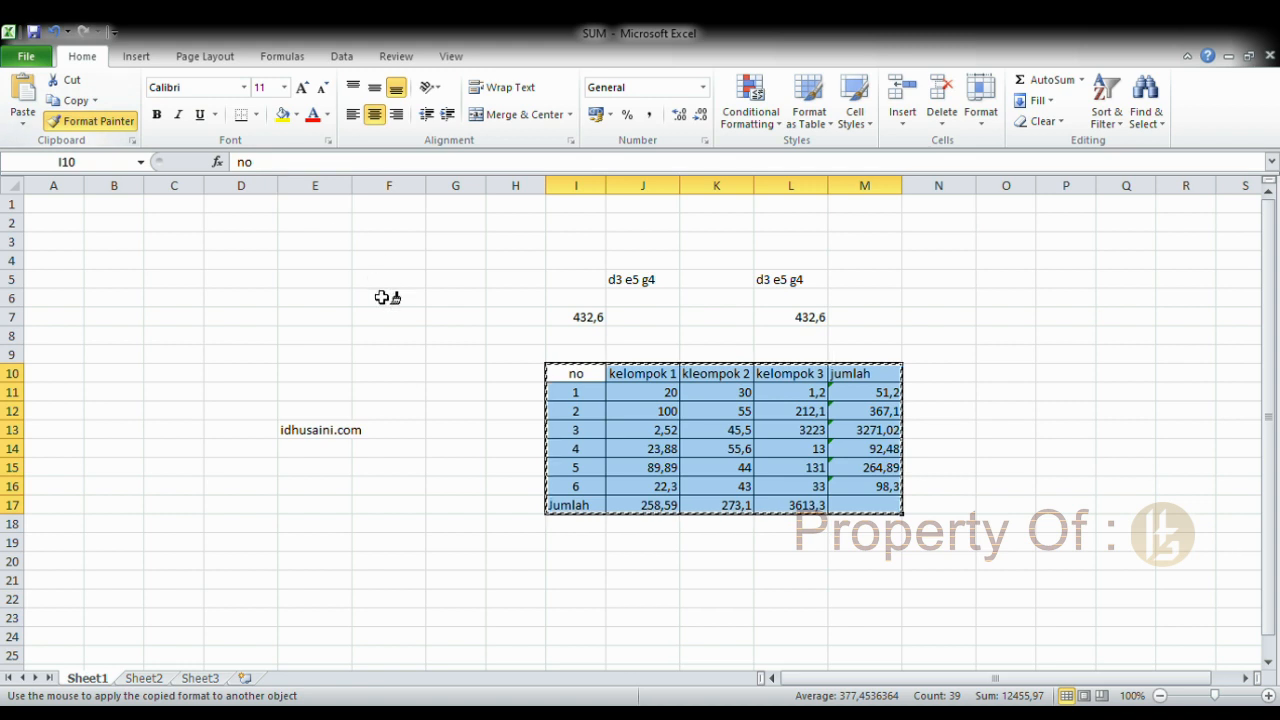
pyautogui.click(122, 231)
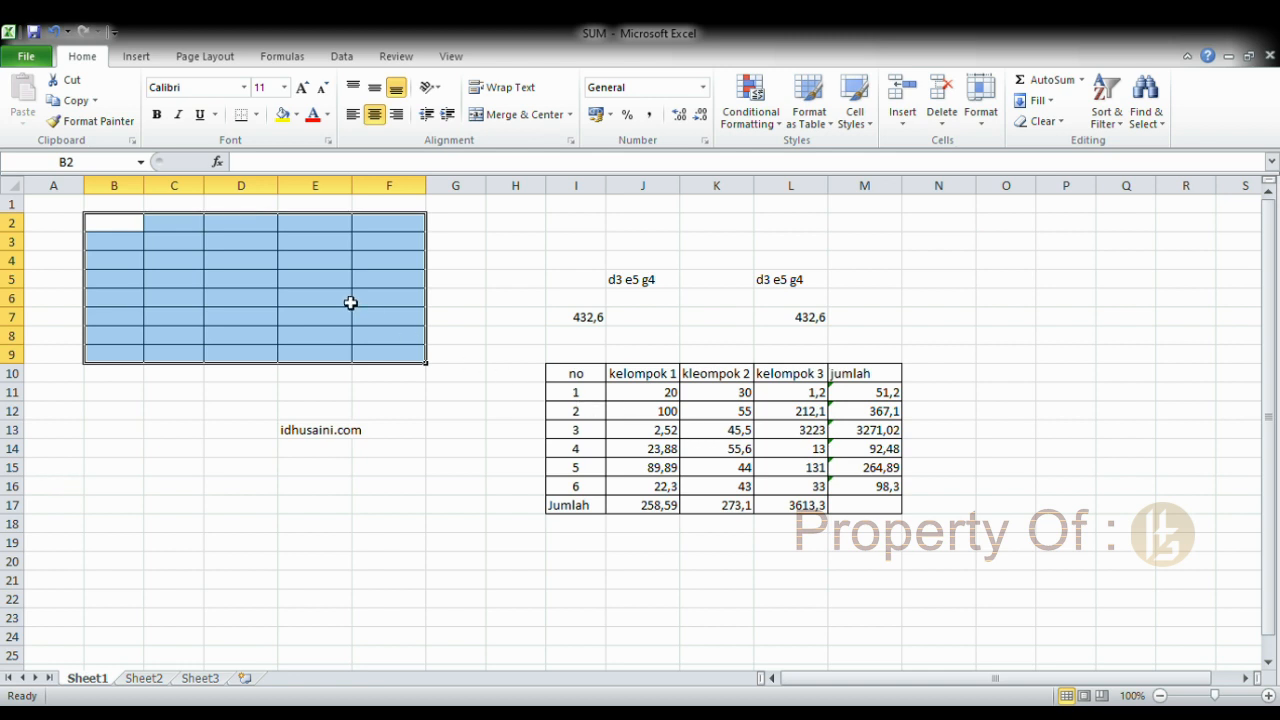
pyautogui.click(322, 246)
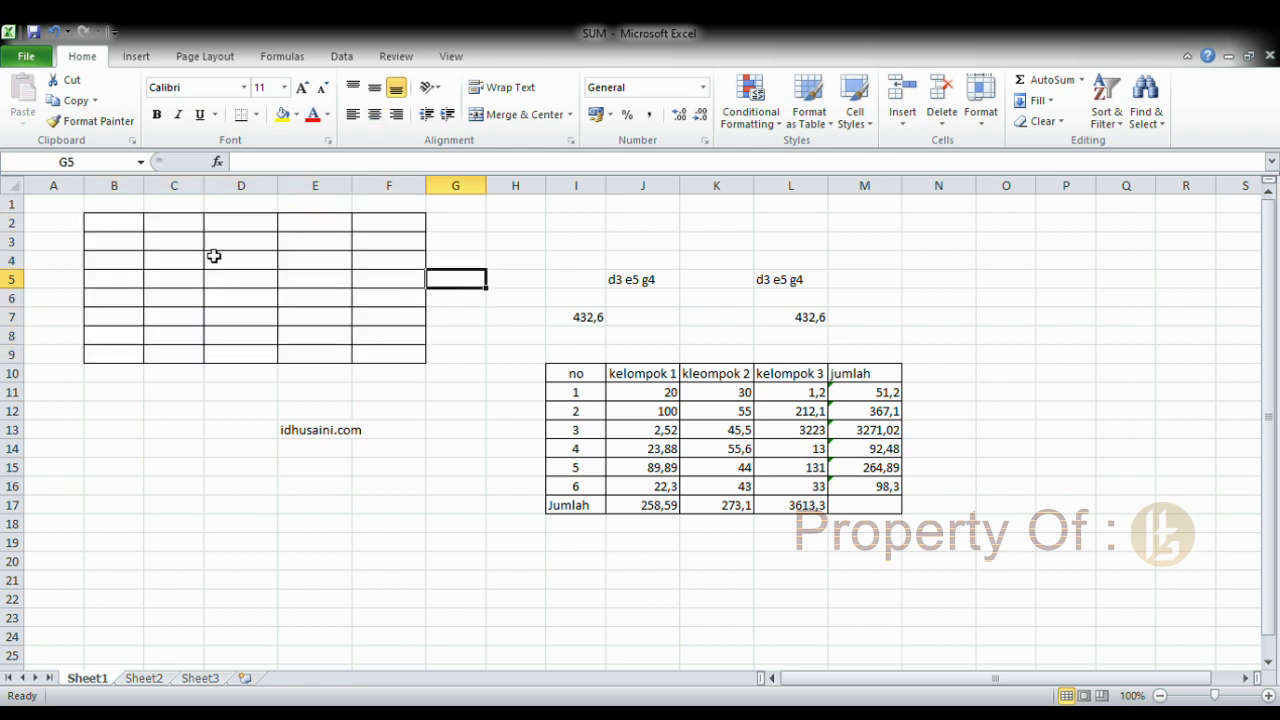
pyautogui.moveTo(100, 222); pyautogui.dragTo(383, 351)
pyautogui.click(465, 318)
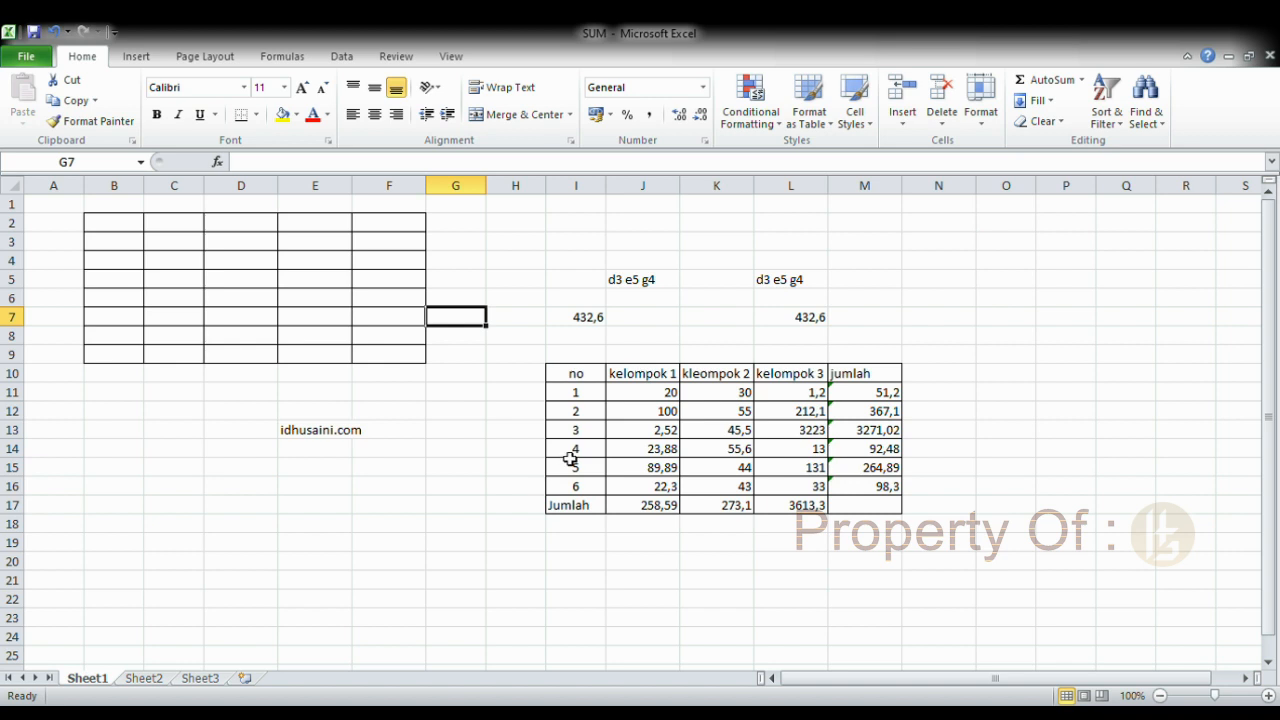
pyautogui.click(599, 358)
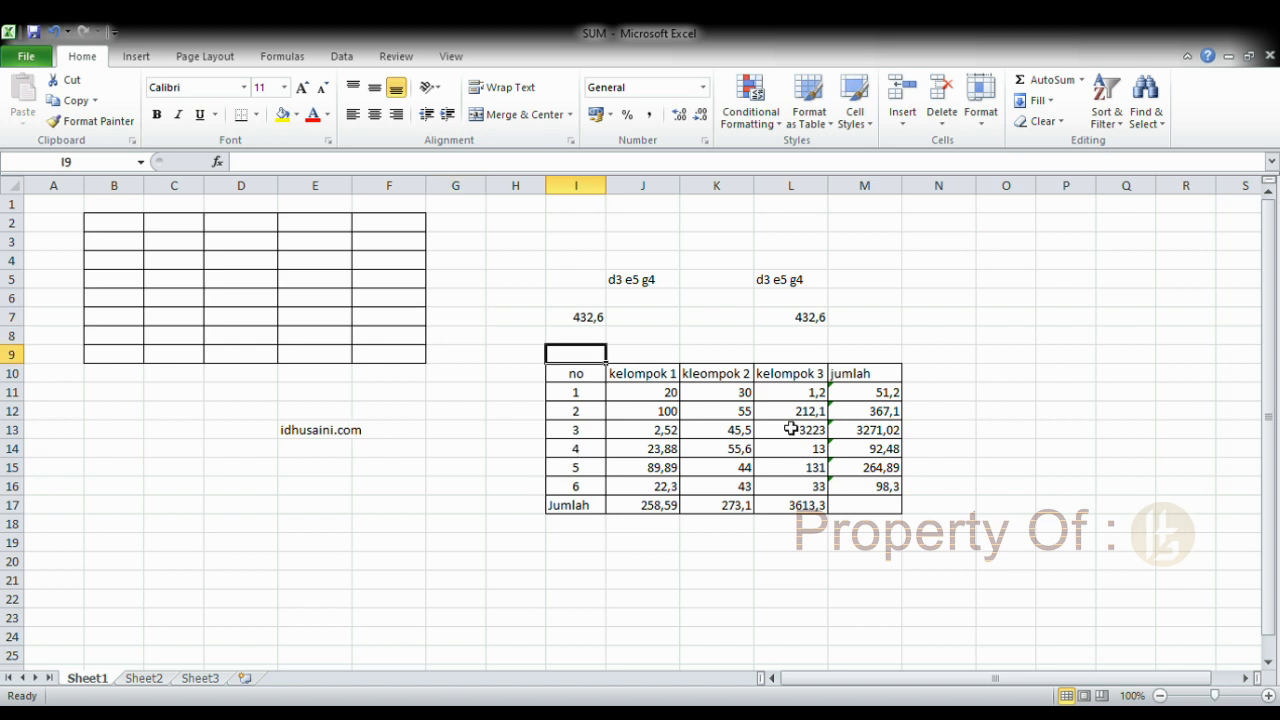
pyautogui.scroll(-4, 795, 440)
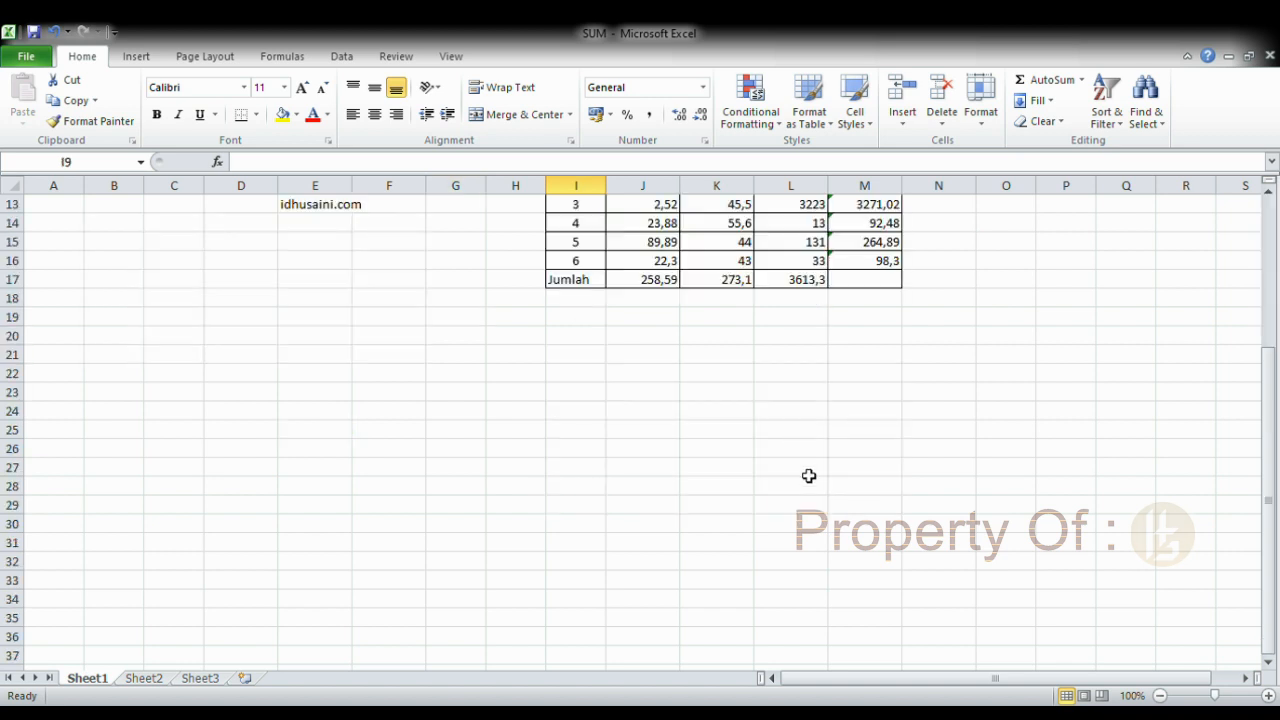
pyautogui.scroll(4, 809, 476)
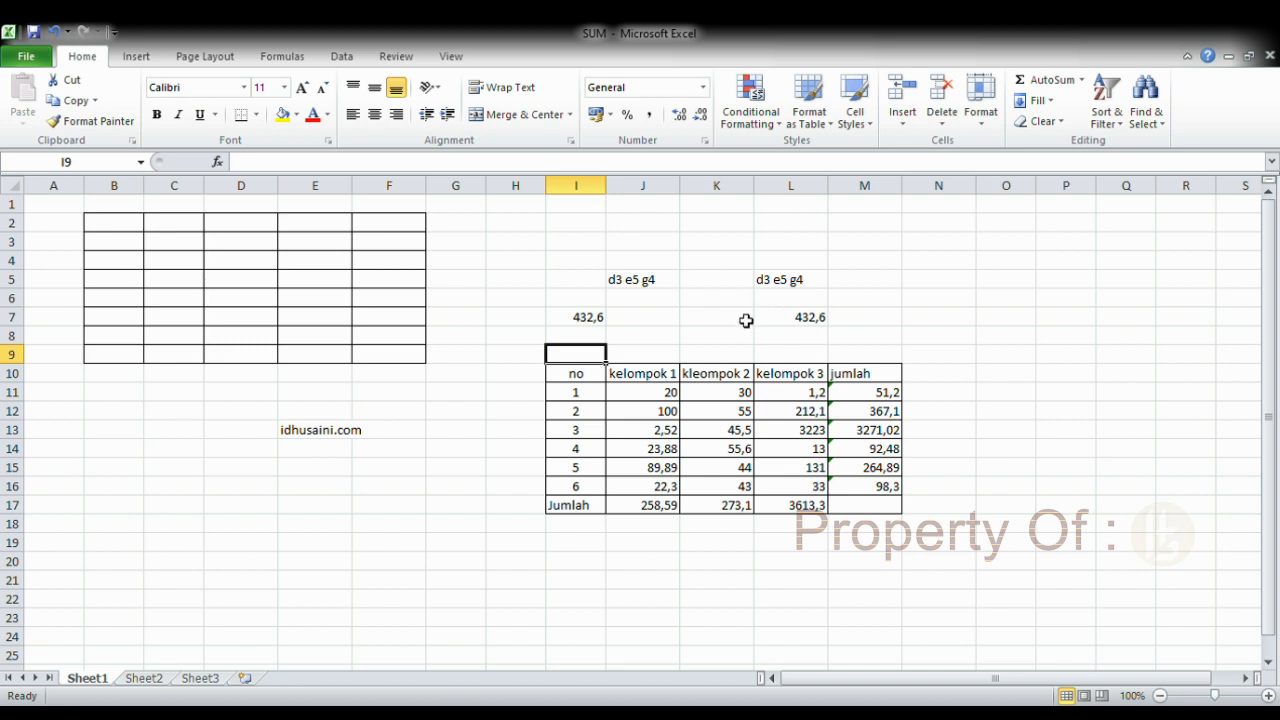
pyautogui.scroll(-3, 410, 460)
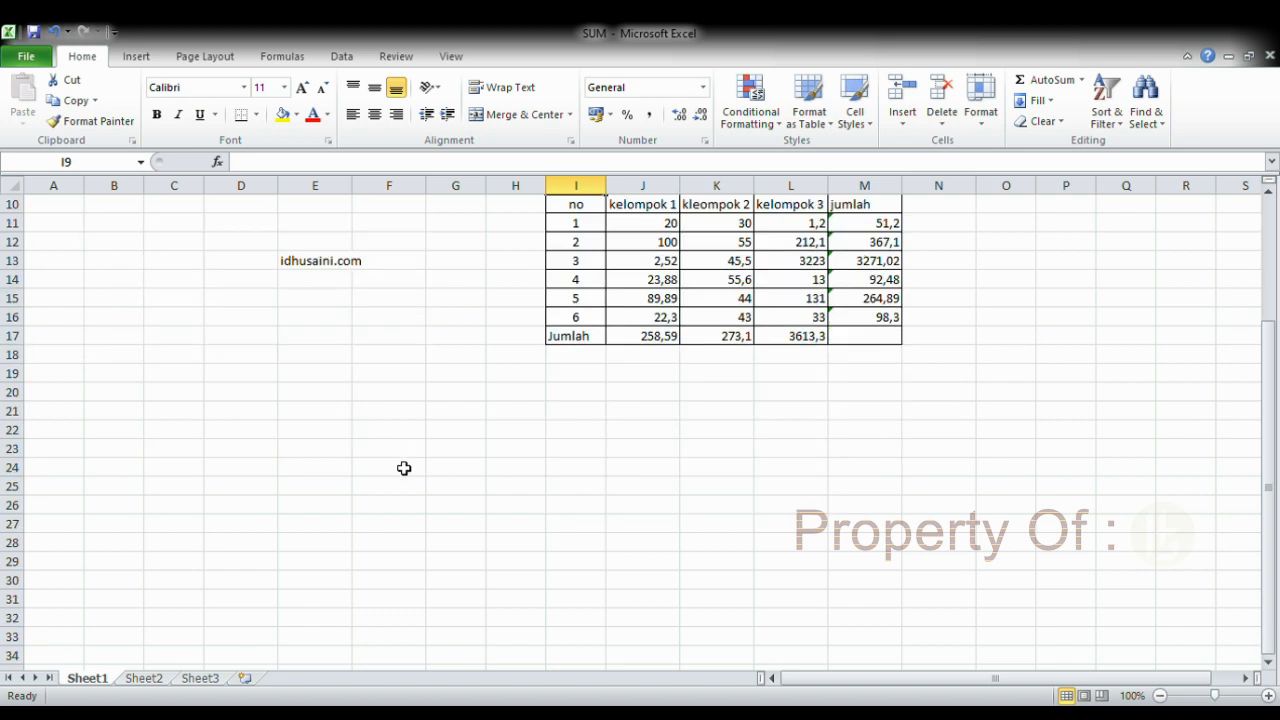
pyautogui.scroll(3, 682, 468)
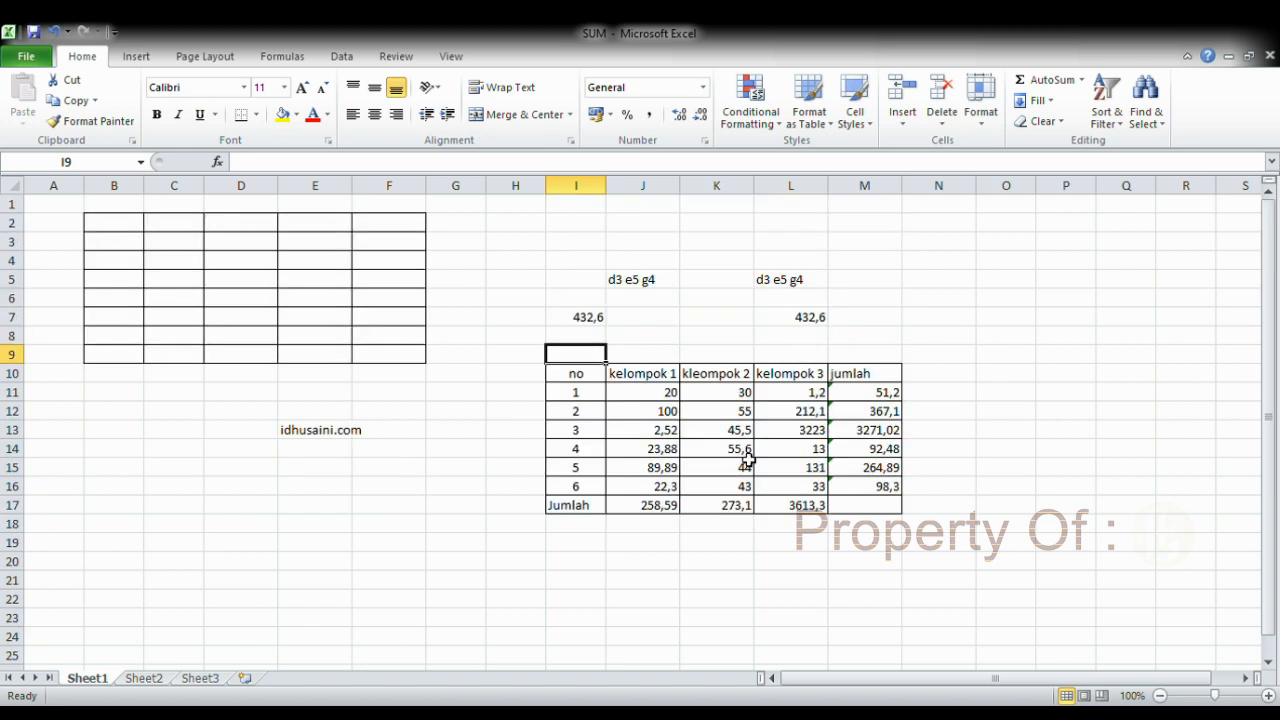